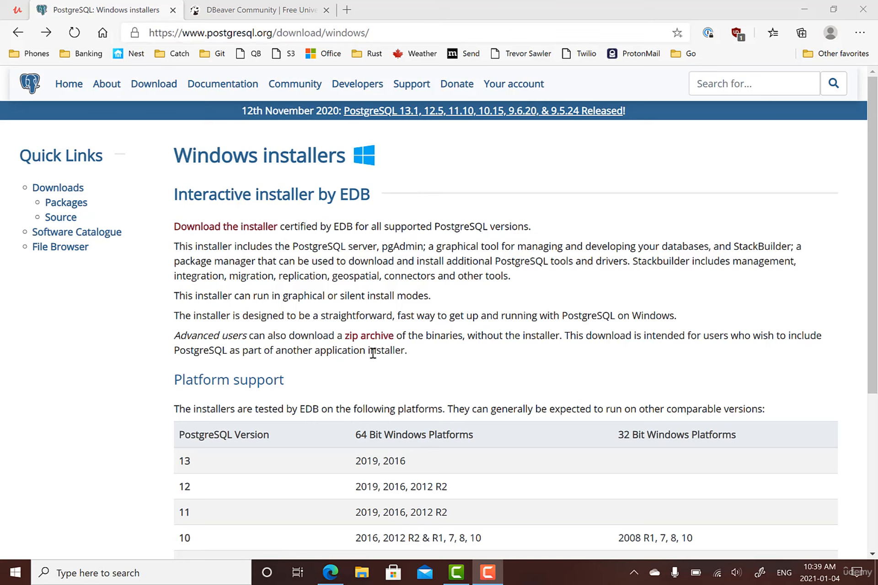
- Download the PostgreSQL 13.1 Windows x86-64 installer from EDB and launch it
{"action": "left_click", "coordinate": [215, 228]}
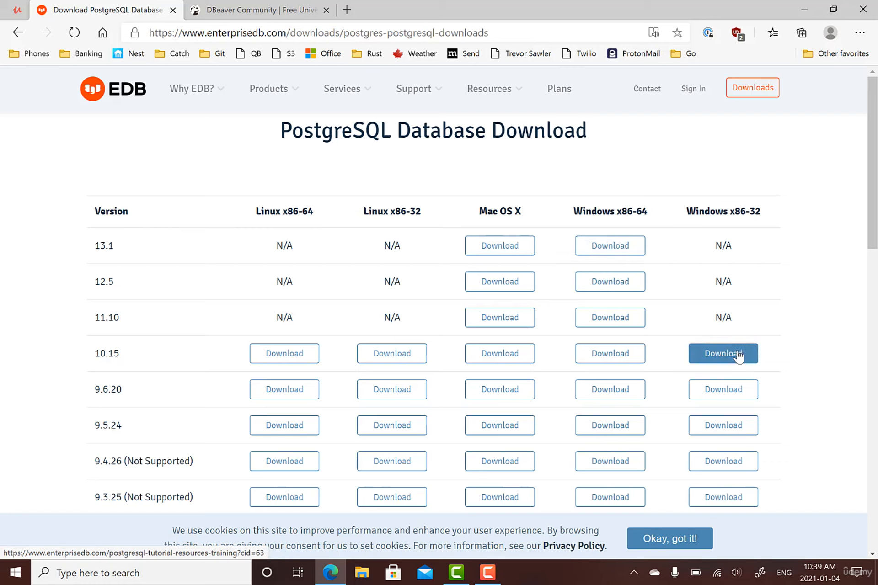
{"action": "left_click", "coordinate": [604, 250]}
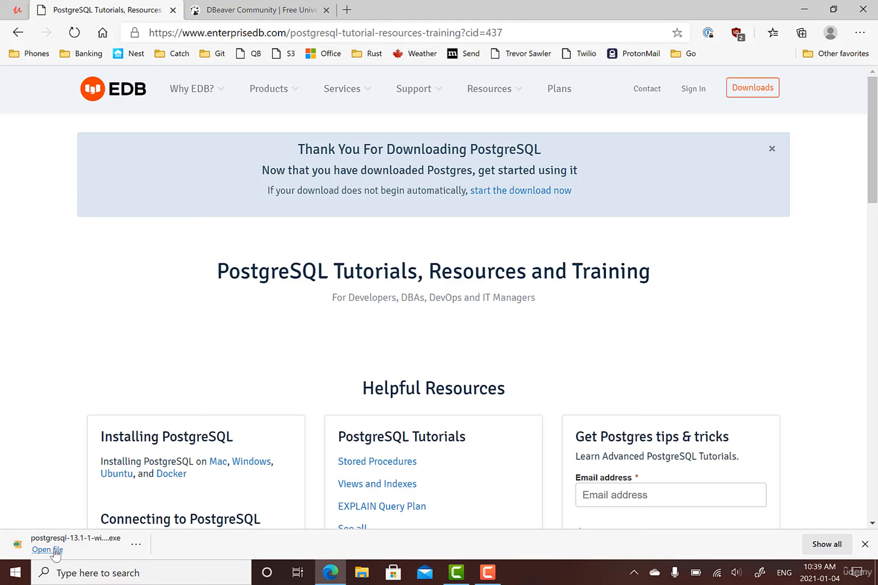
{"action": "left_click", "coordinate": [54, 550]}
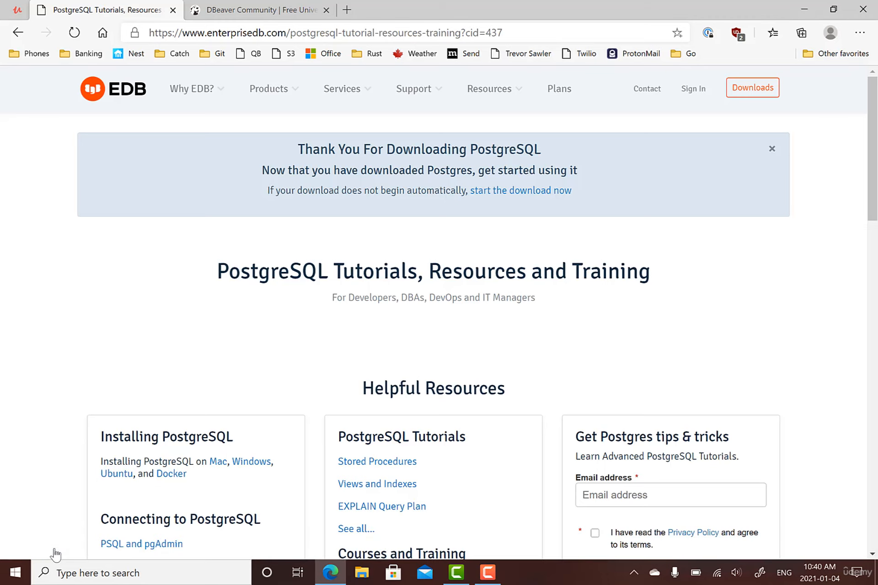
{"action": "left_click", "coordinate": [804, 9]}
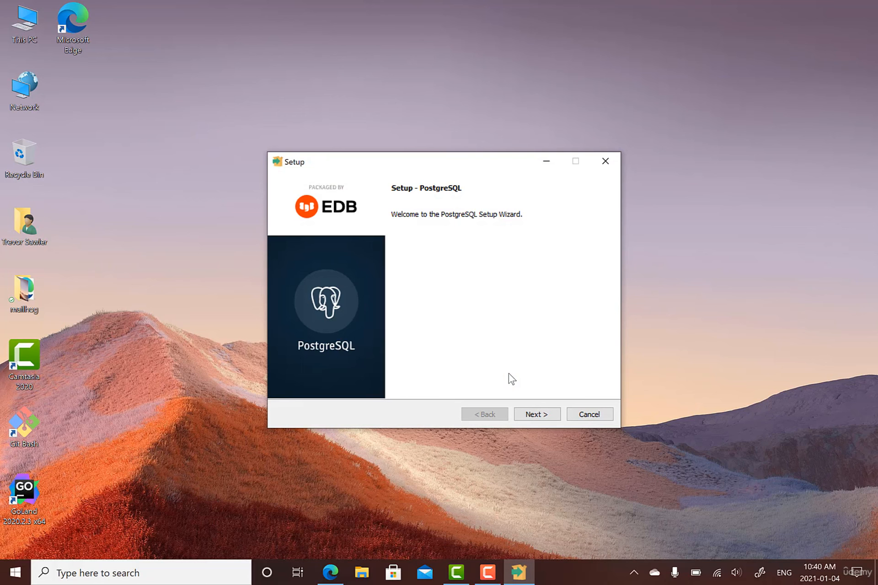
- Keep the default install folder and exclude Stack Builder from the installed components
{"action": "left_click", "coordinate": [542, 423]}
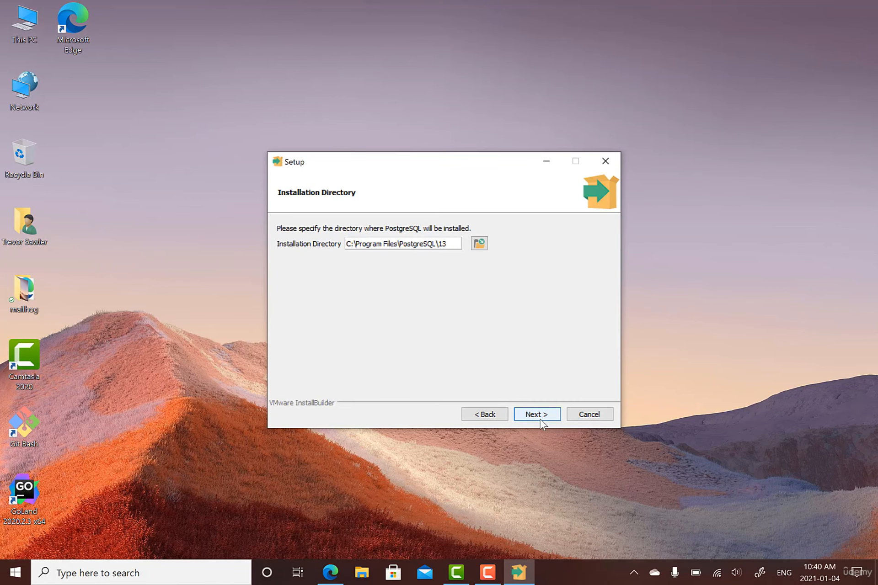
{"action": "left_click", "coordinate": [543, 414]}
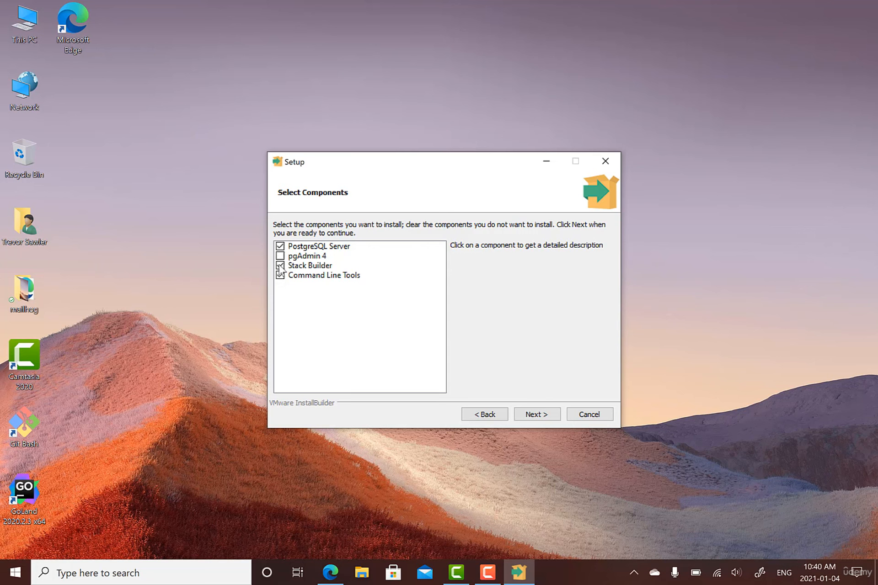
{"action": "left_click", "coordinate": [280, 266]}
{"action": "left_click", "coordinate": [545, 417]}
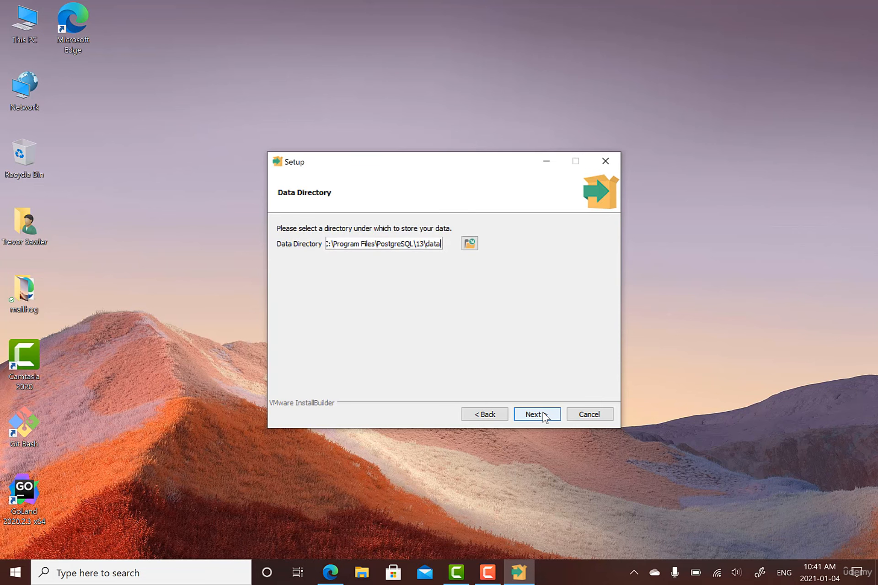
- Keep the default data directory and enter the postgres superuser password in both fields
{"action": "left_click", "coordinate": [544, 417]}
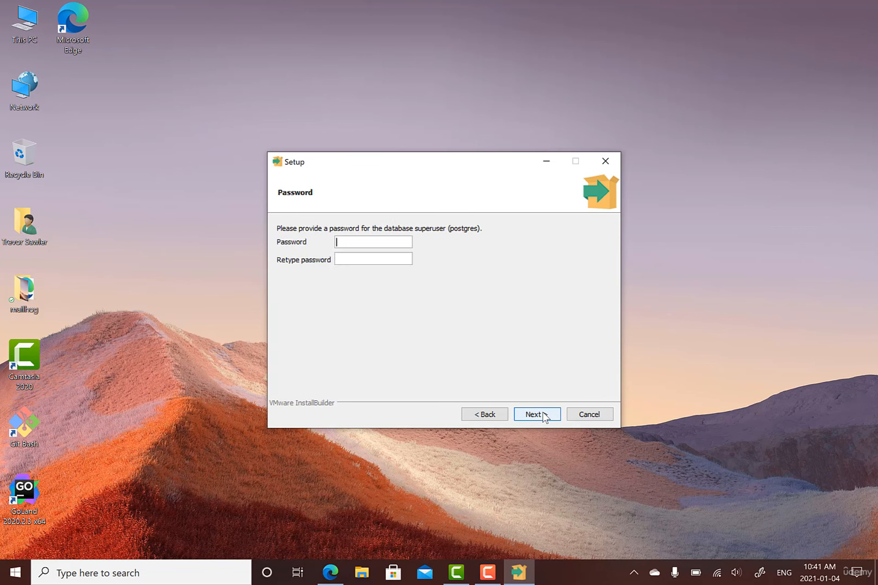
{"action": "type", "text": "password"}
{"action": "key", "text": "Tab"}
{"action": "type", "text": "password"}
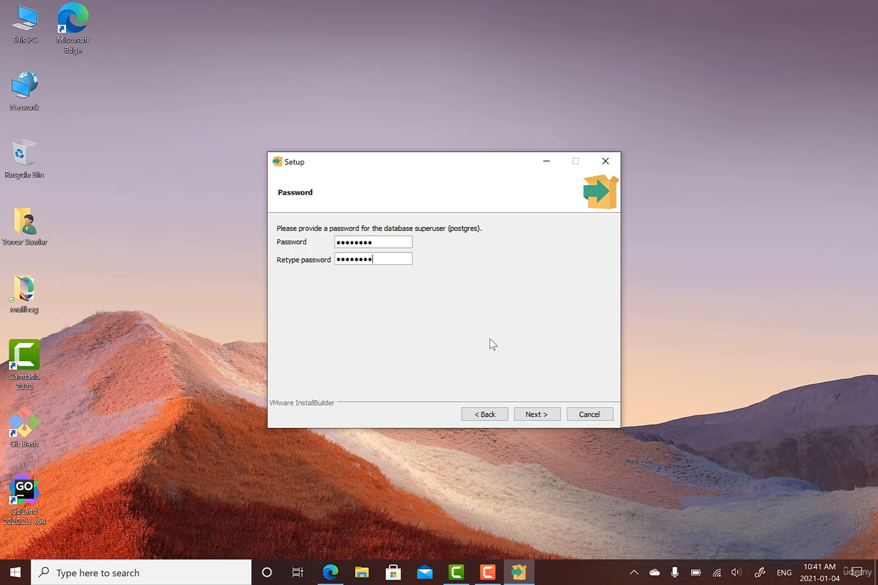
{"action": "left_click", "coordinate": [542, 416]}
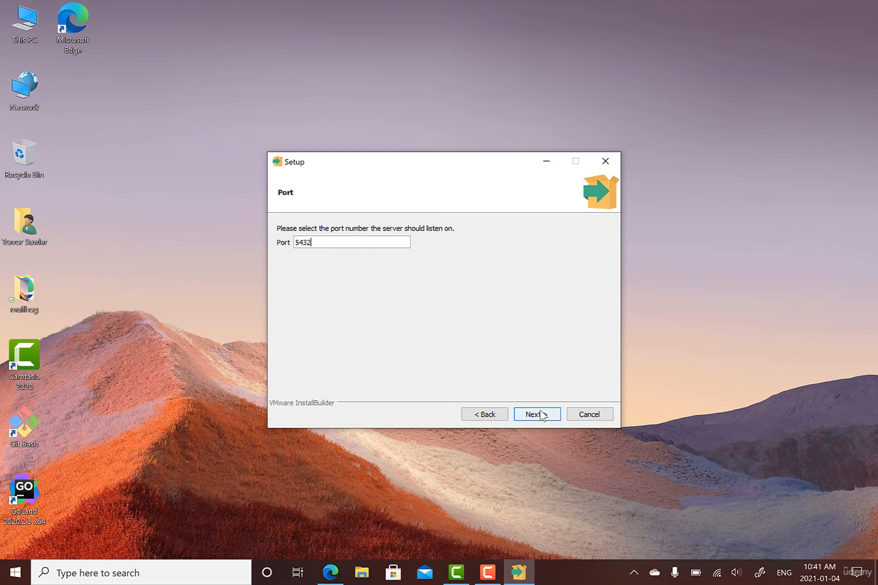
- Keep port 5432 and the default locale, install PostgreSQL, and finish the wizard
{"action": "left_click", "coordinate": [542, 416]}
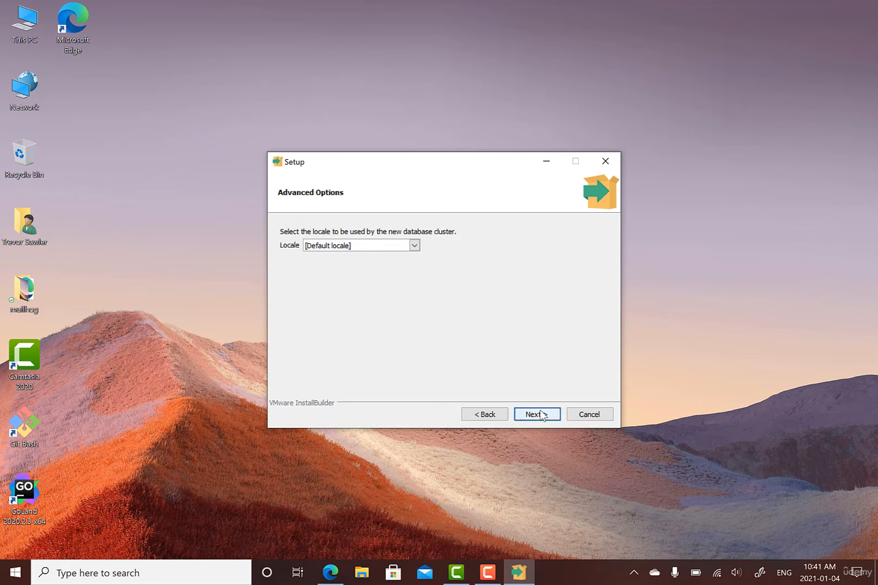
{"action": "left_click", "coordinate": [542, 415]}
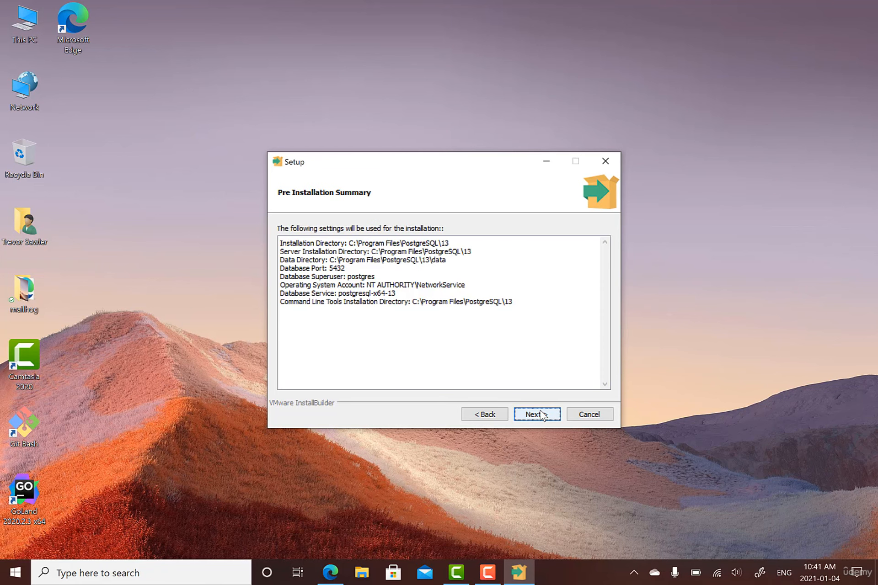
{"action": "left_click", "coordinate": [542, 416]}
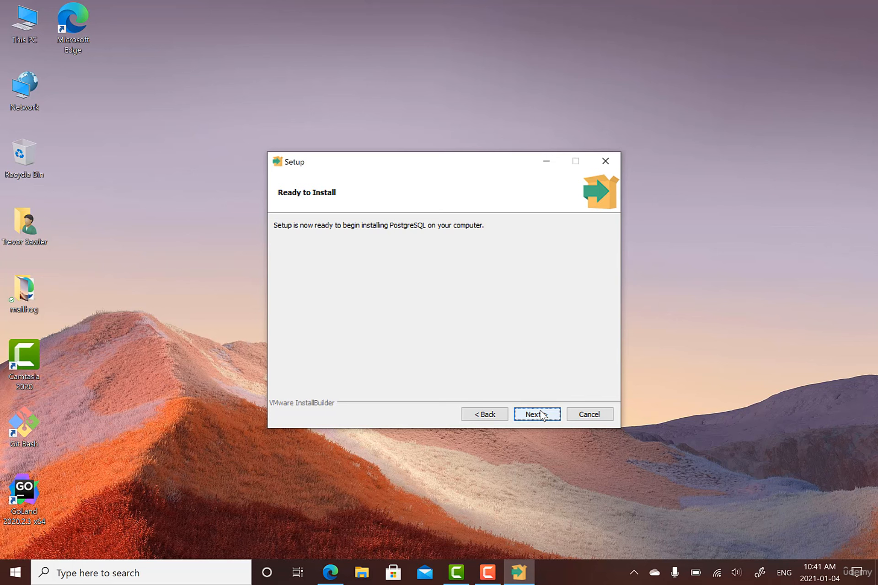
{"action": "left_click", "coordinate": [542, 416]}
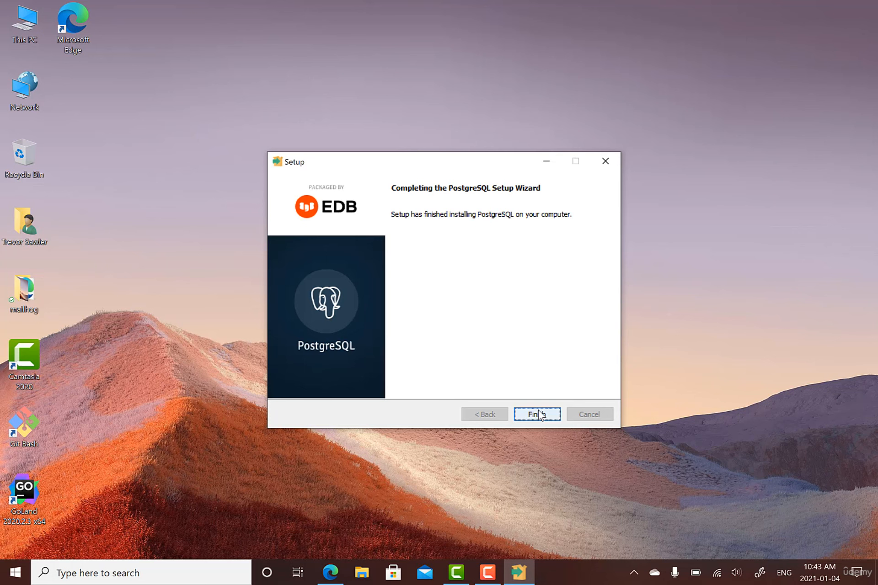
{"action": "left_click", "coordinate": [538, 414]}
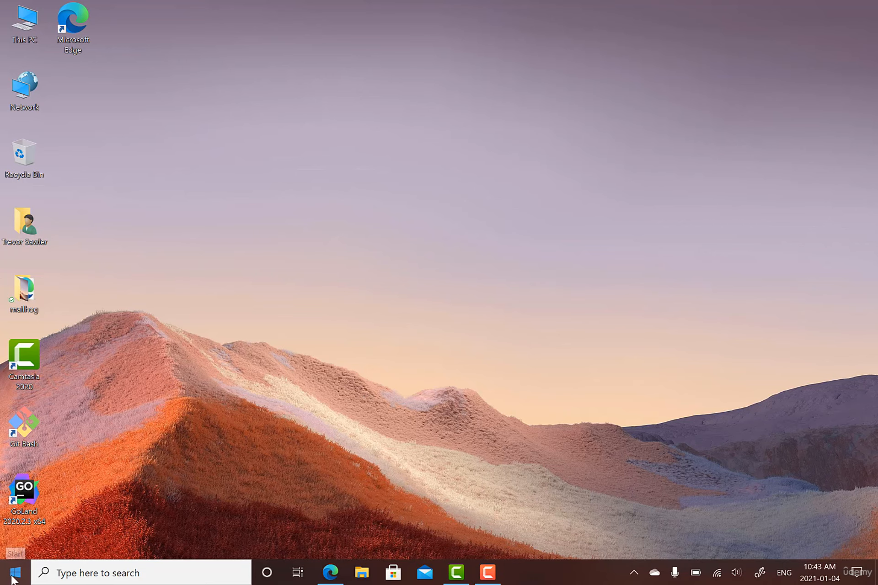
- Search Windows for 'postgre', open the postgresql-13.1-1-windows-x64.exe result, then return to Edge
{"action": "left_click", "coordinate": [66, 572]}
{"action": "type", "text": "postgre"}
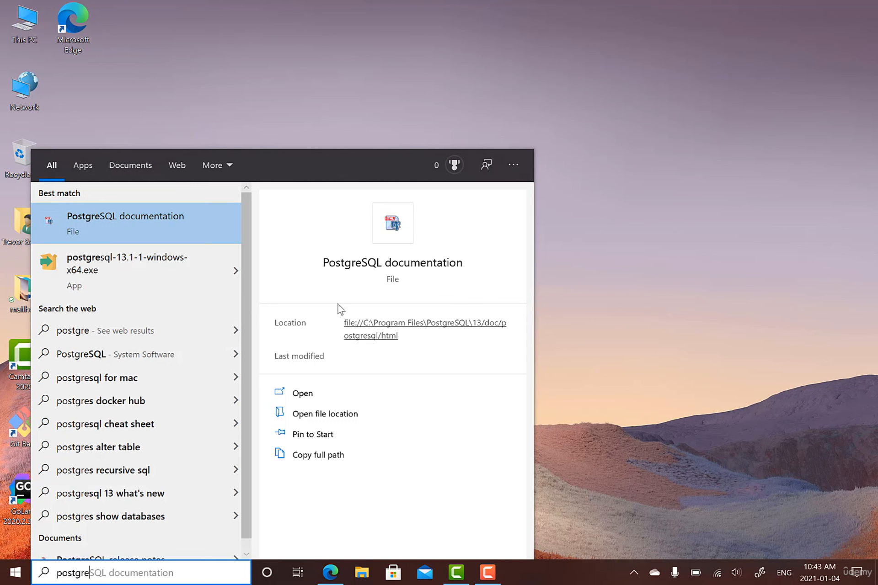
{"action": "left_click", "coordinate": [157, 268]}
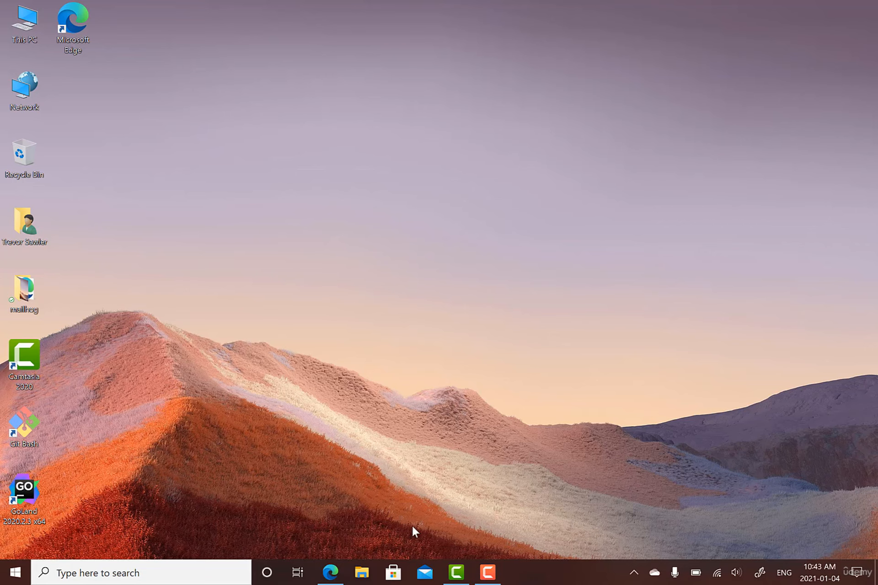
{"action": "left_click", "coordinate": [331, 572]}
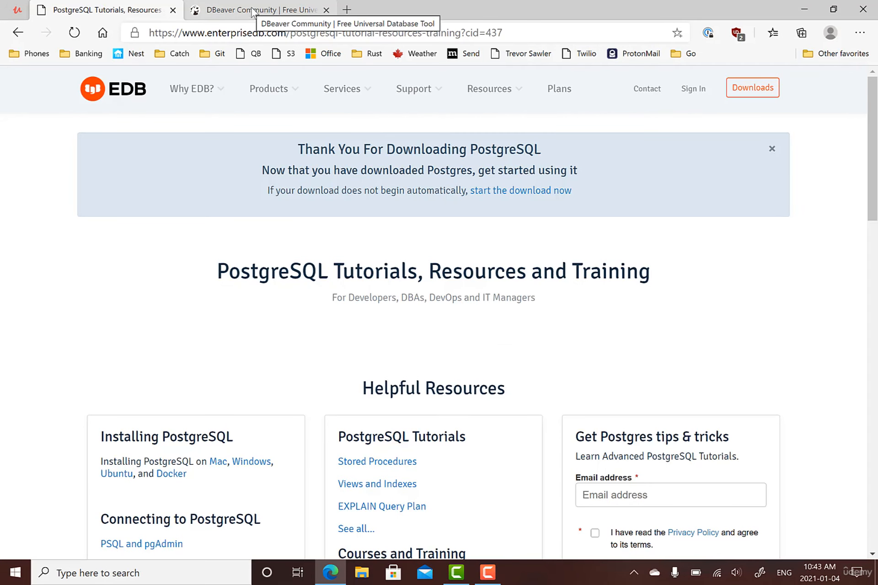
- Download the DBeaver Community Windows 64-bit installer from its download page and run it
{"action": "left_click", "coordinate": [255, 6]}
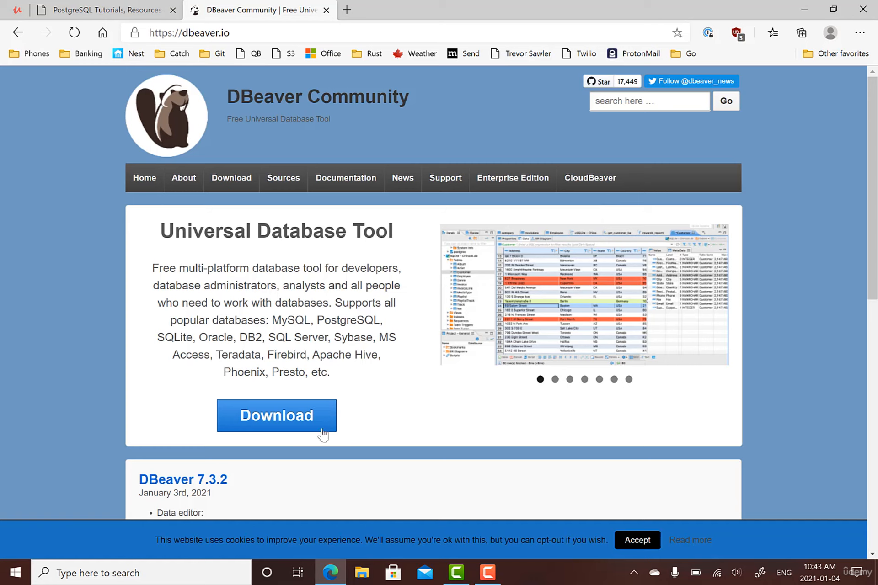
{"action": "left_click", "coordinate": [268, 416]}
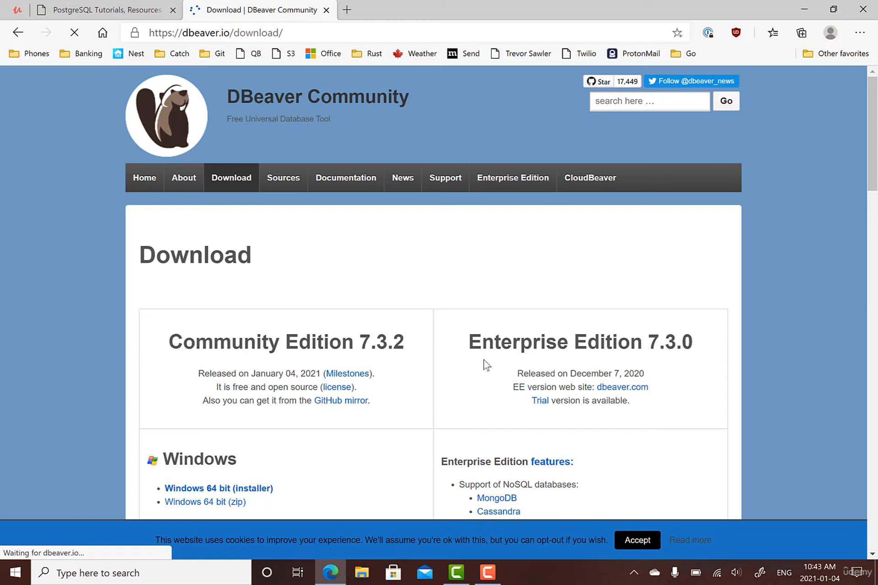
{"action": "scroll", "coordinate": [487, 365], "scroll_direction": "down", "scroll_amount": 1}
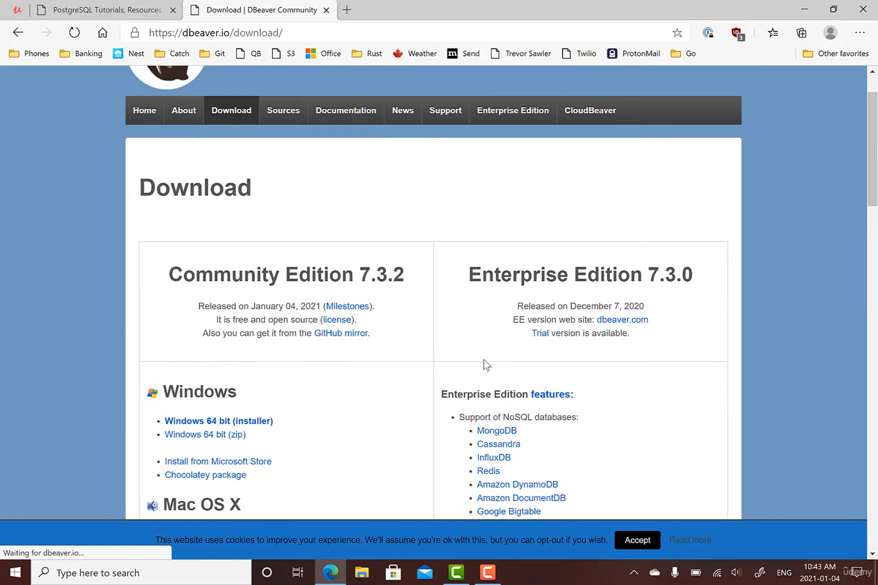
{"action": "left_click", "coordinate": [210, 425]}
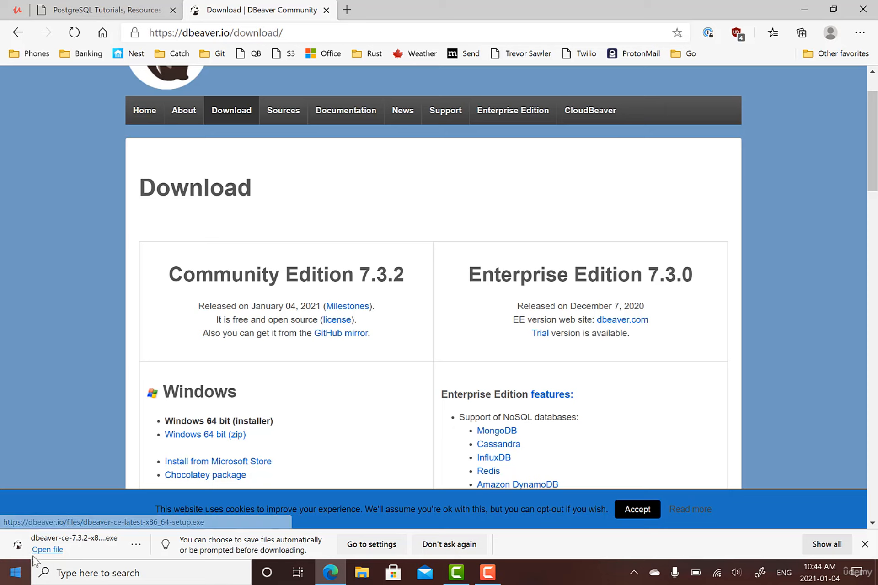
{"action": "left_click", "coordinate": [50, 554]}
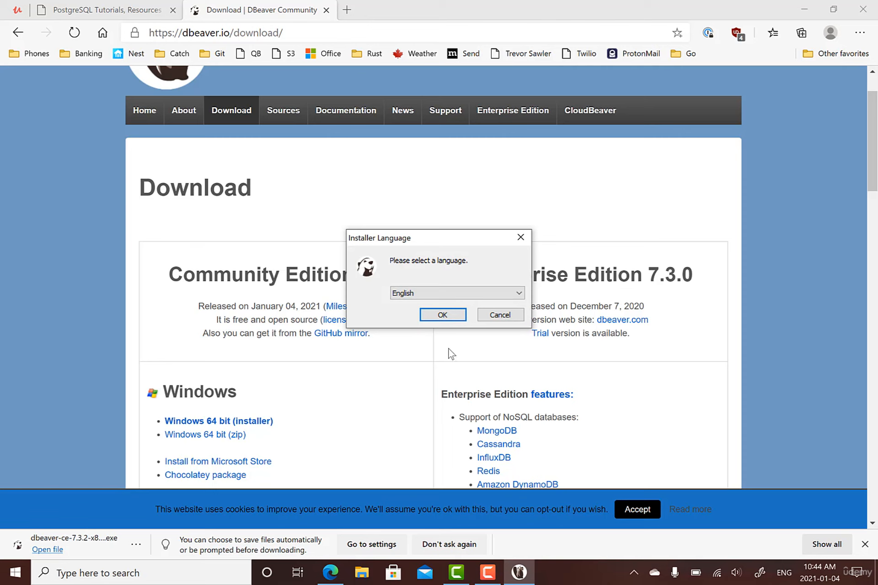
- Choose English, accept the DBeaver licence, and install for all users
{"action": "left_click", "coordinate": [449, 317]}
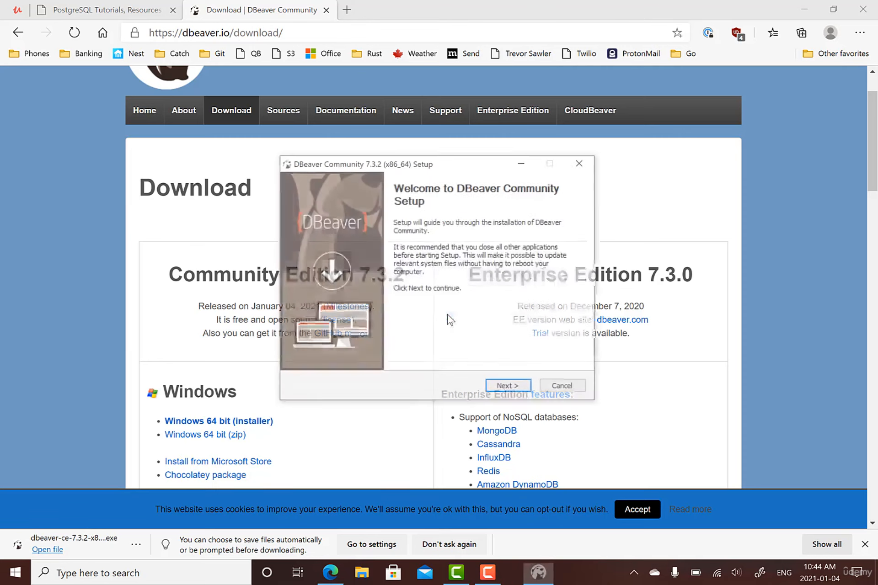
{"action": "left_click", "coordinate": [511, 388]}
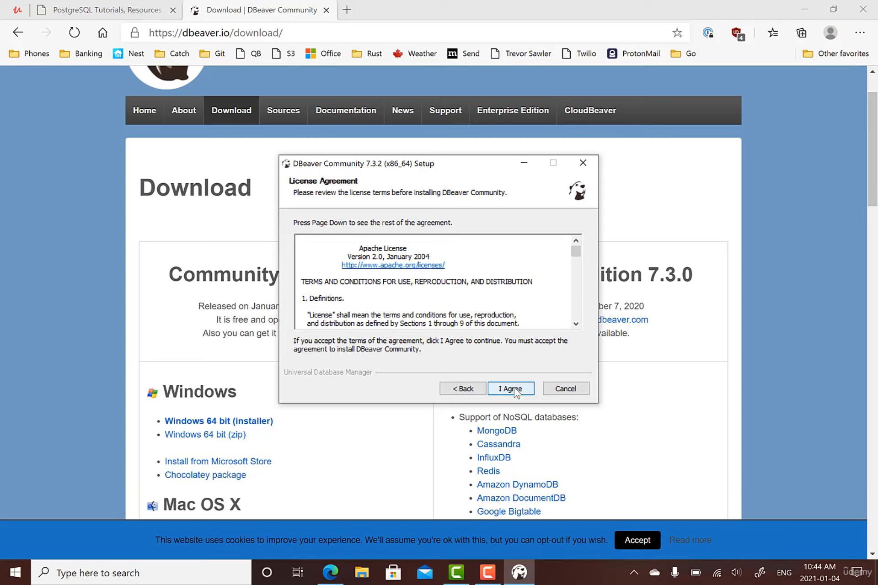
{"action": "left_click", "coordinate": [514, 389]}
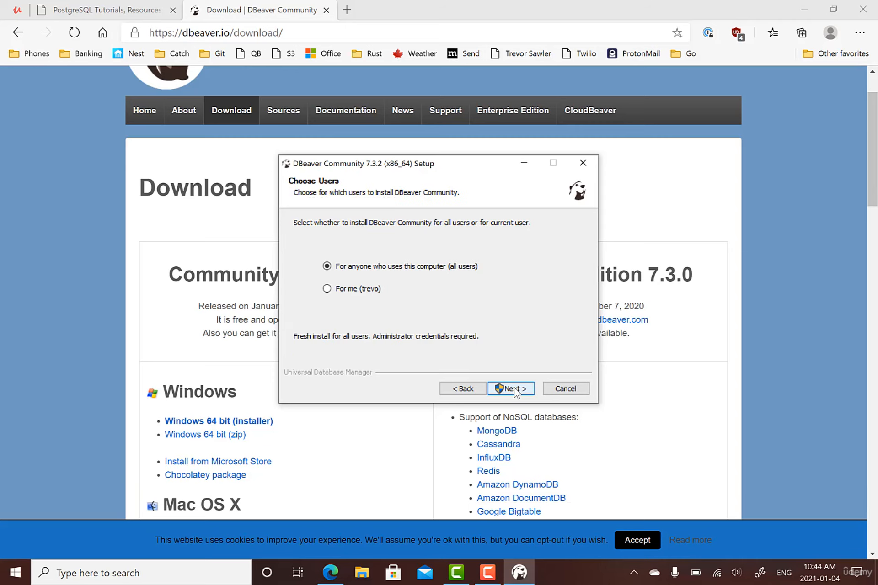
{"action": "left_click", "coordinate": [515, 390]}
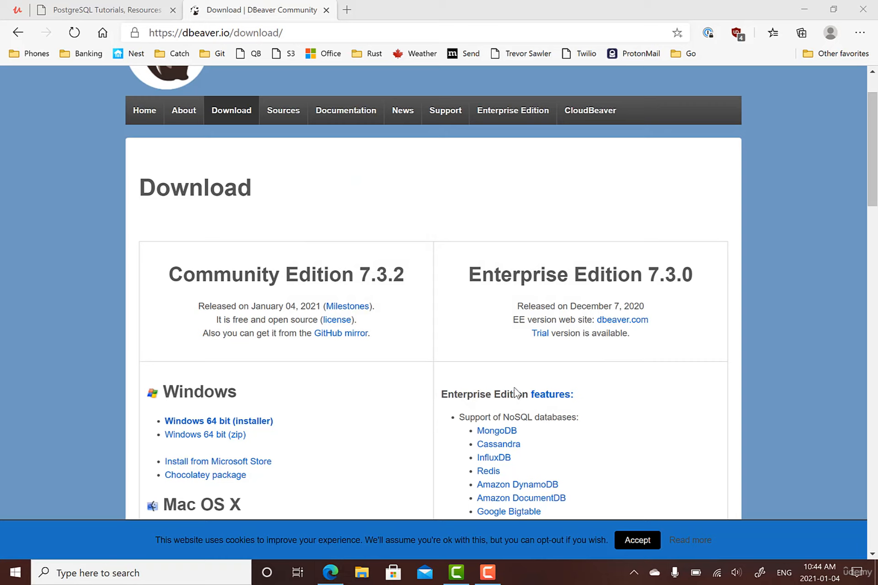
- Restart the DBeaver installer in English and accept its licence agreement
{"action": "left_click", "coordinate": [808, 13]}
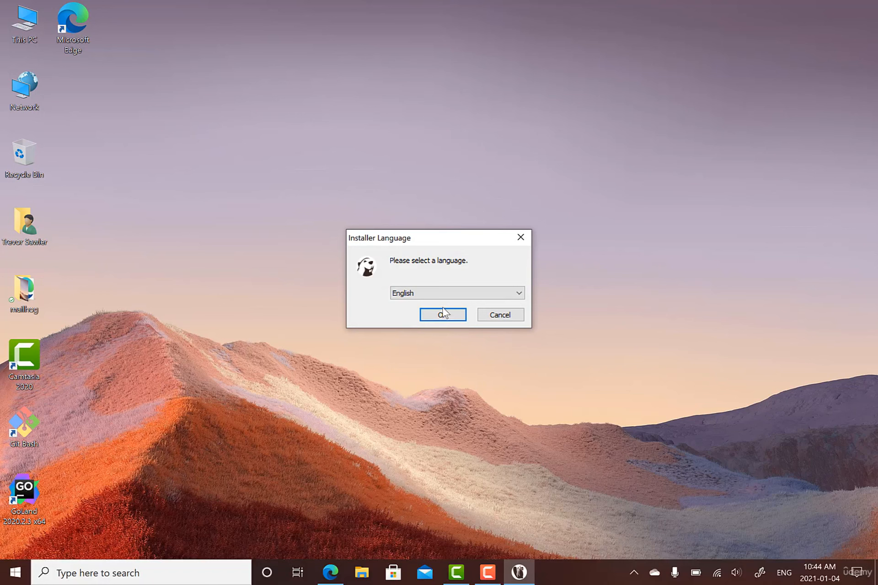
{"action": "left_click", "coordinate": [453, 318]}
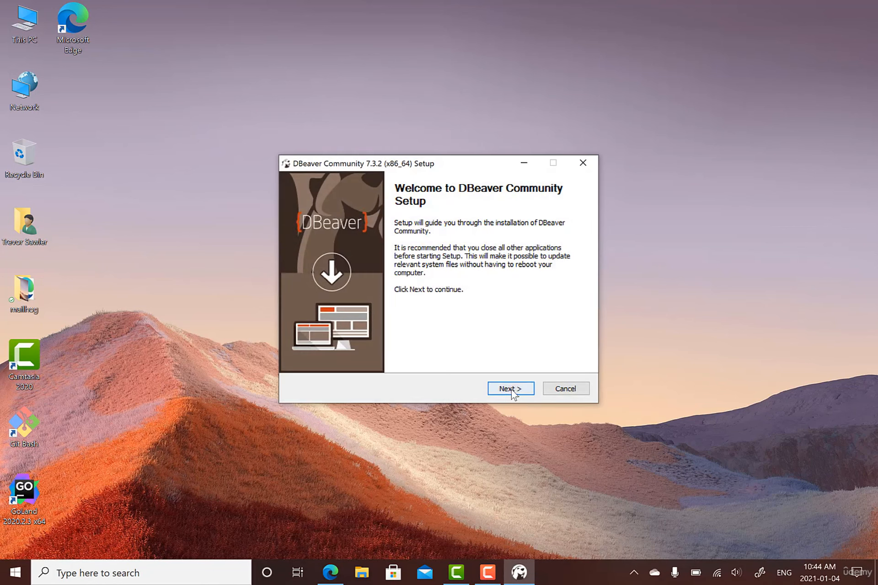
{"action": "left_click", "coordinate": [512, 388]}
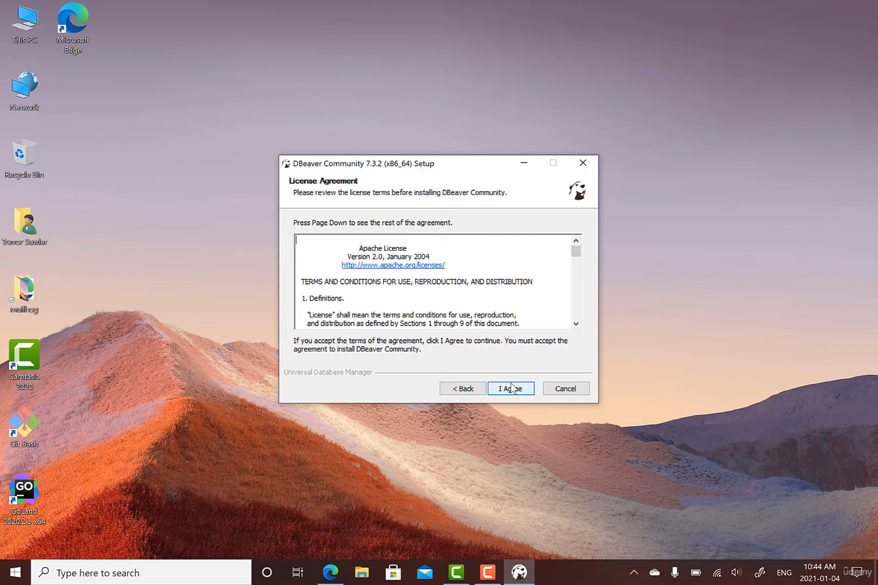
{"action": "left_click", "coordinate": [512, 387]}
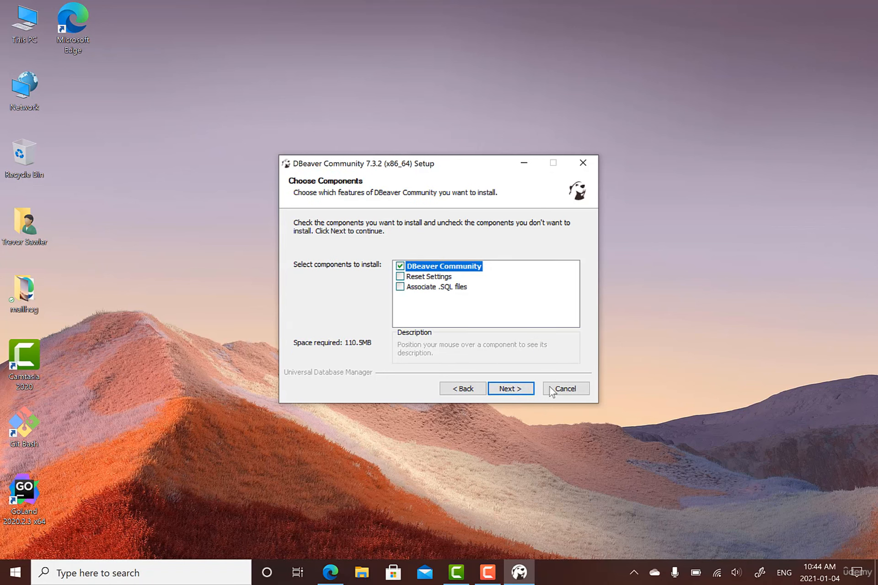
- Install with default components into C:\Program Files\DBeaver, adding a desktop shortcut
{"action": "left_click", "coordinate": [520, 390]}
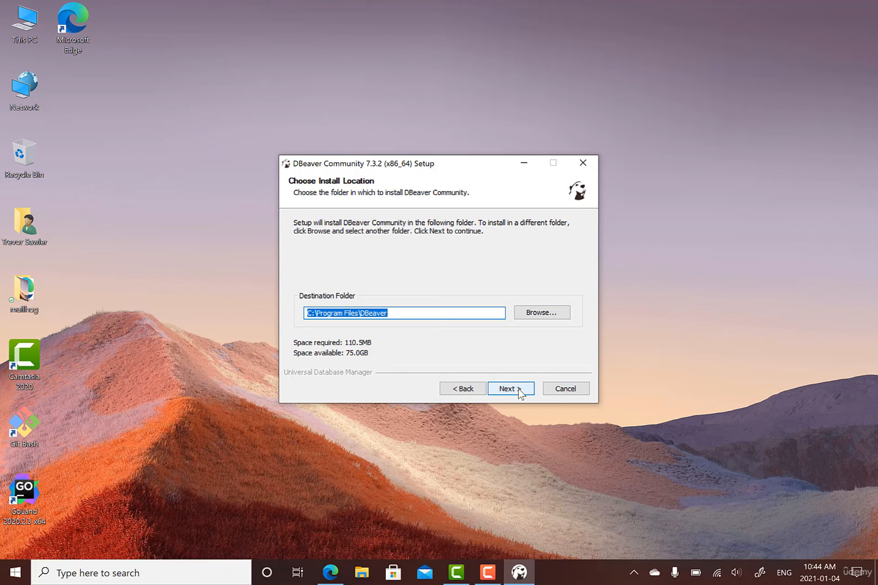
{"action": "left_click", "coordinate": [520, 389]}
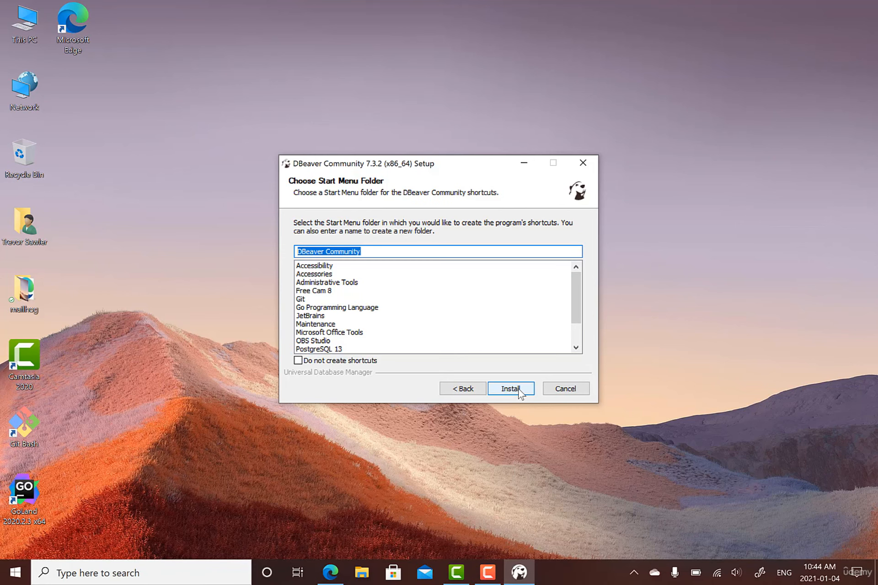
{"action": "left_click", "coordinate": [510, 389]}
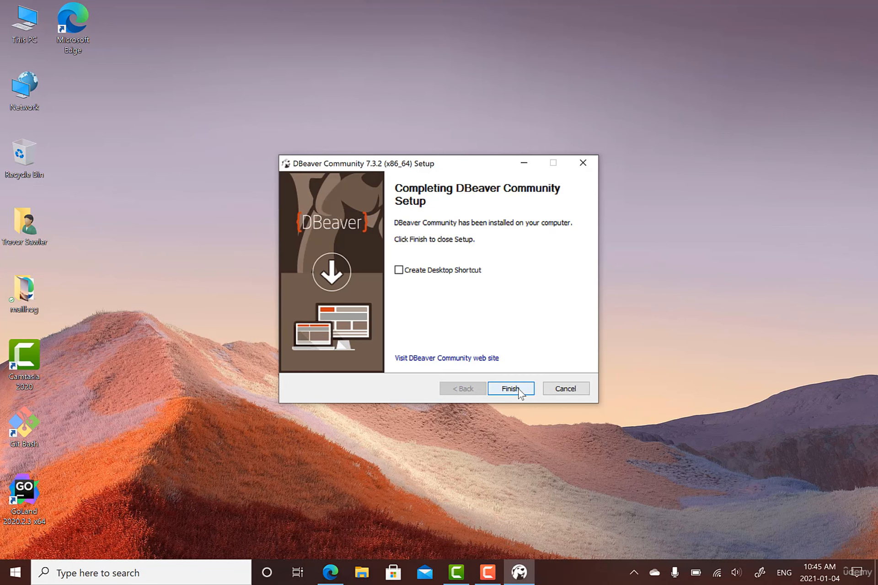
{"action": "left_click", "coordinate": [443, 272]}
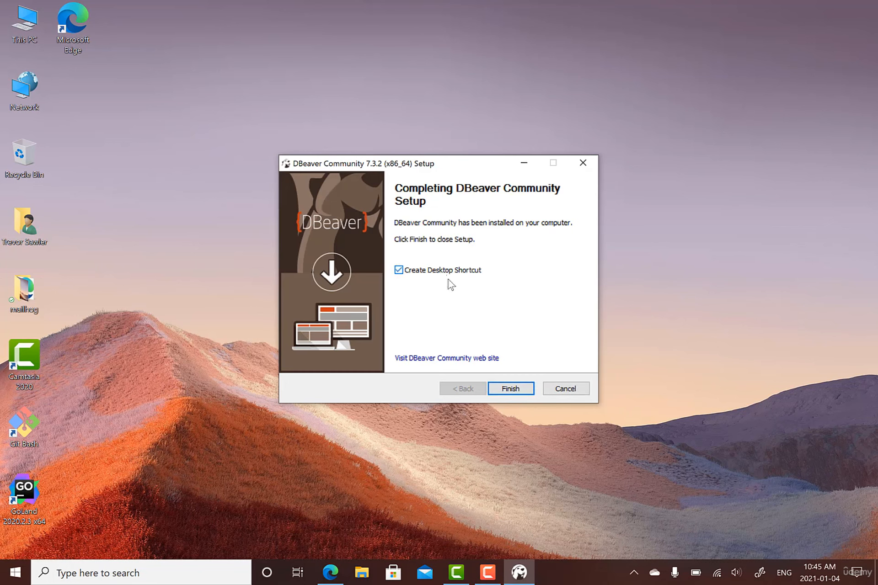
{"action": "left_click", "coordinate": [523, 390]}
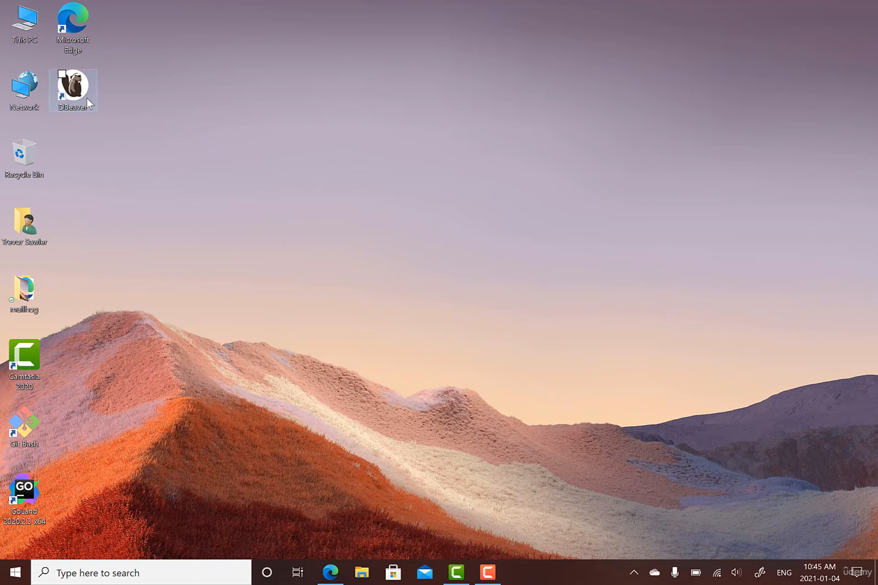
- Launch DBeaver from the desktop and allow it firewall access on private networks
{"action": "double_click", "coordinate": [77, 92]}
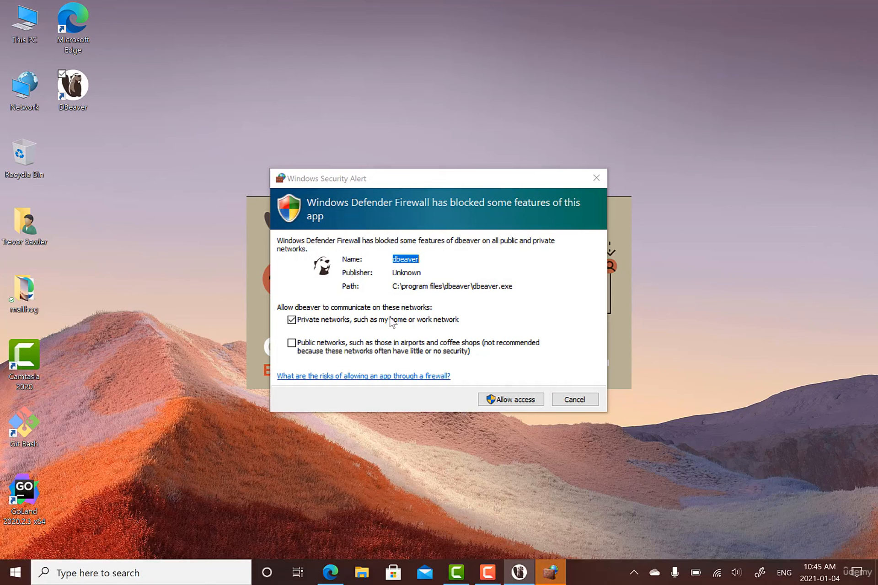
{"action": "left_click", "coordinate": [530, 399]}
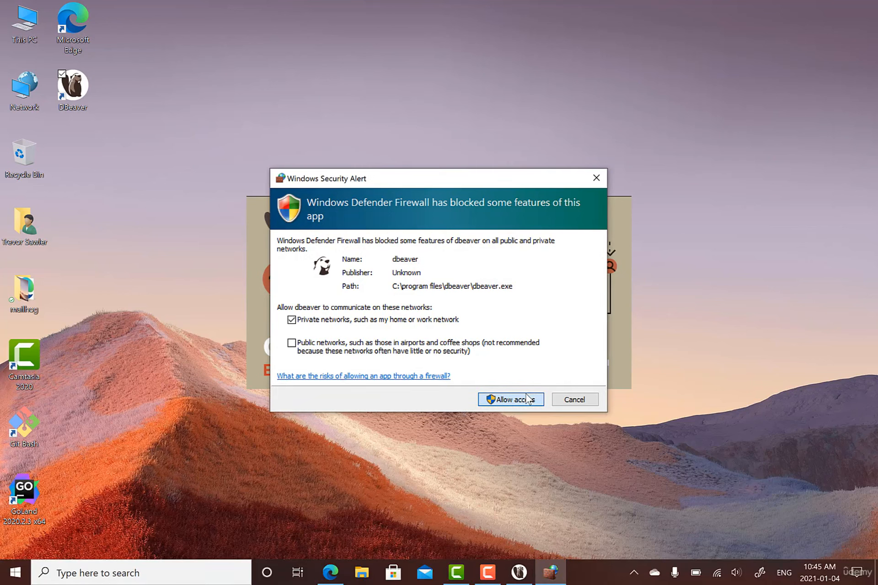
{"action": "left_click", "coordinate": [529, 399]}
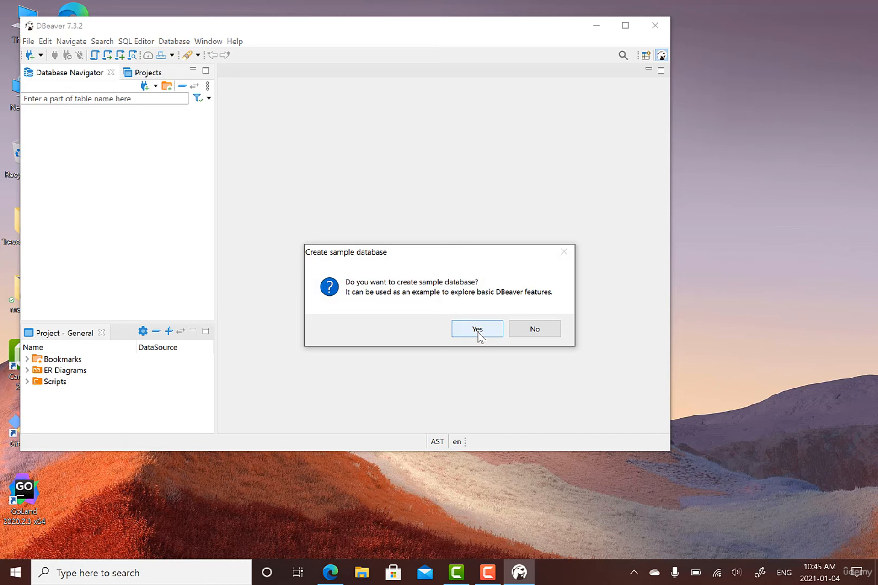
- Decline the sample database, start a PostgreSQL connection, and download its driver files
{"action": "left_click", "coordinate": [552, 329]}
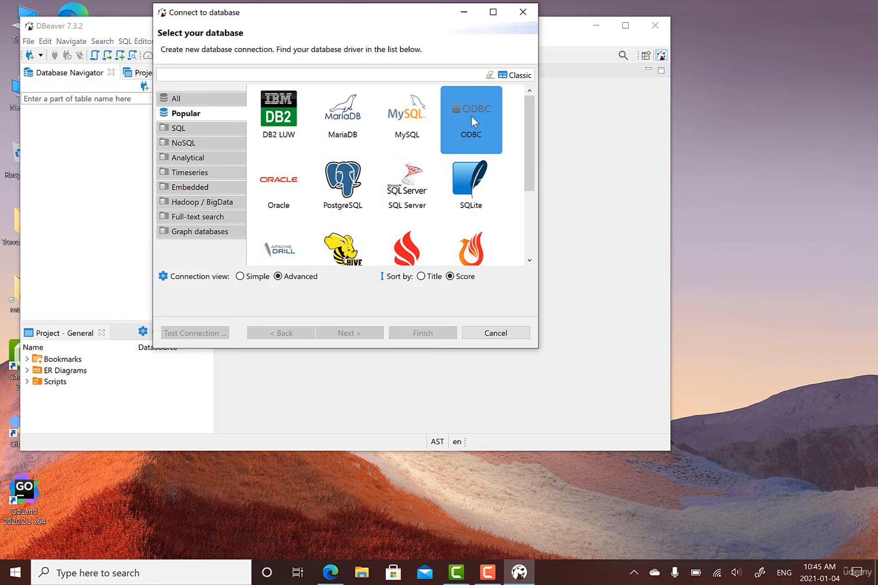
{"action": "left_click", "coordinate": [347, 194]}
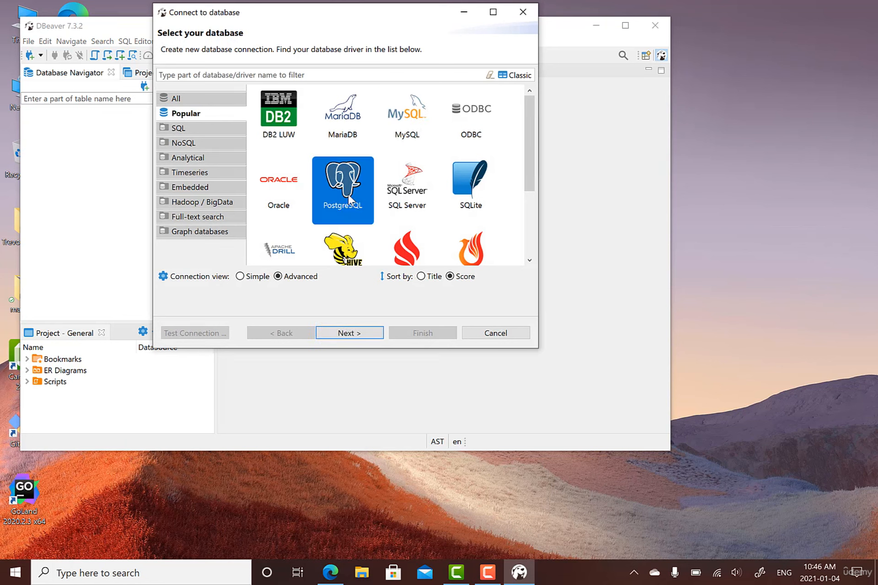
{"action": "left_click", "coordinate": [356, 336]}
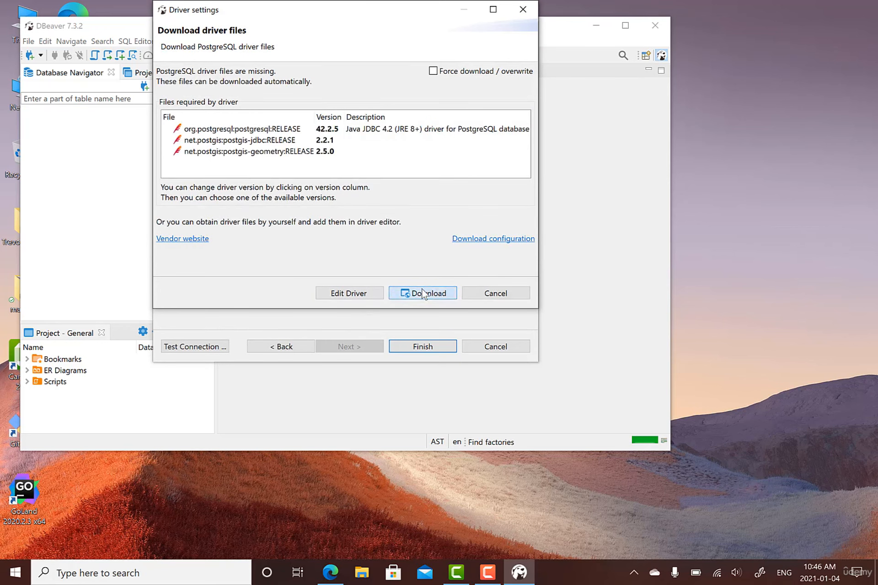
{"action": "left_click", "coordinate": [423, 294]}
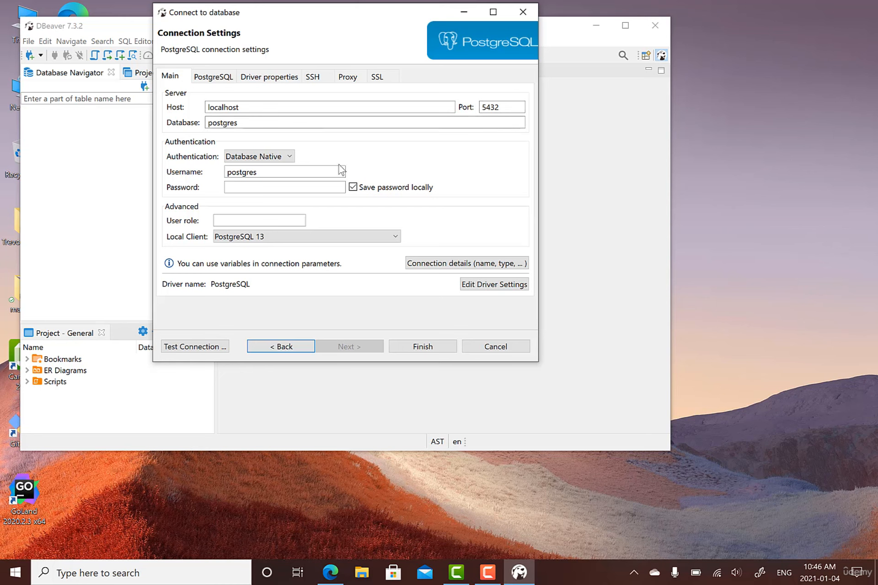
- Enter the postgres password, save the localhost:5432 connection, and expand the postgres database node
{"action": "left_click", "coordinate": [252, 189]}
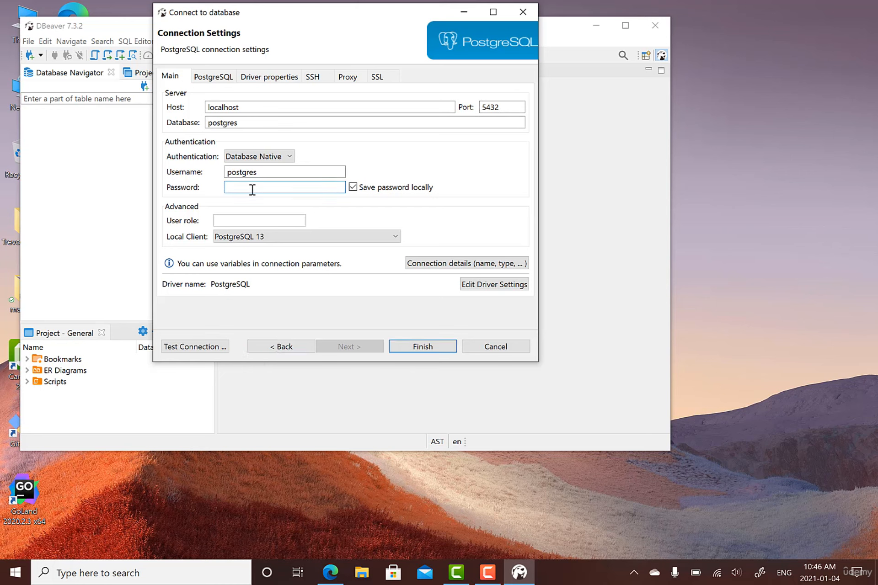
{"action": "type", "text": "••••••"}
{"action": "left_click", "coordinate": [422, 346]}
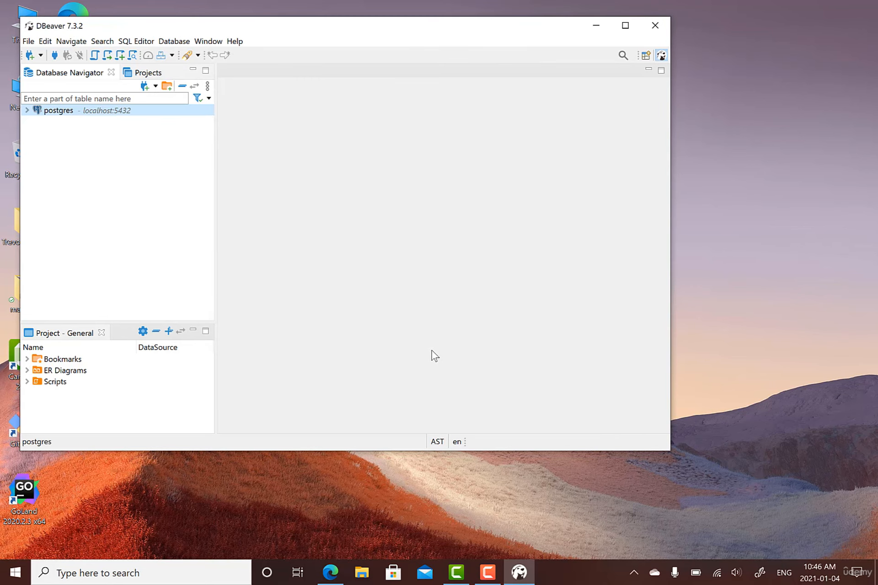
{"action": "left_click", "coordinate": [27, 111]}
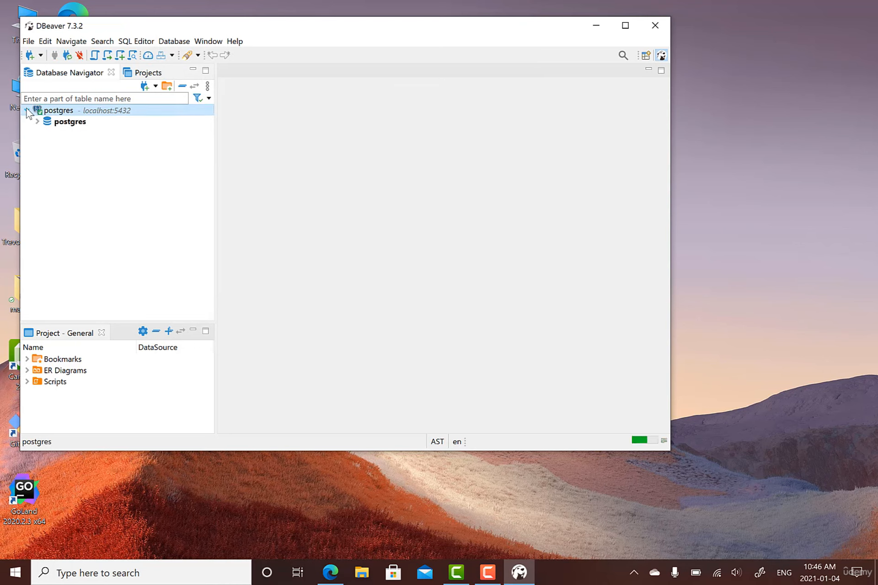
{"action": "left_click", "coordinate": [37, 121]}
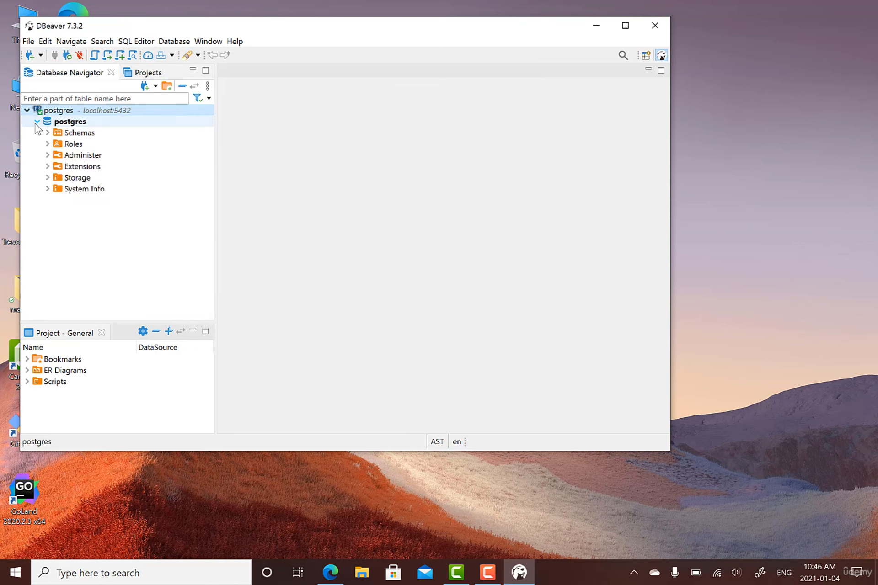